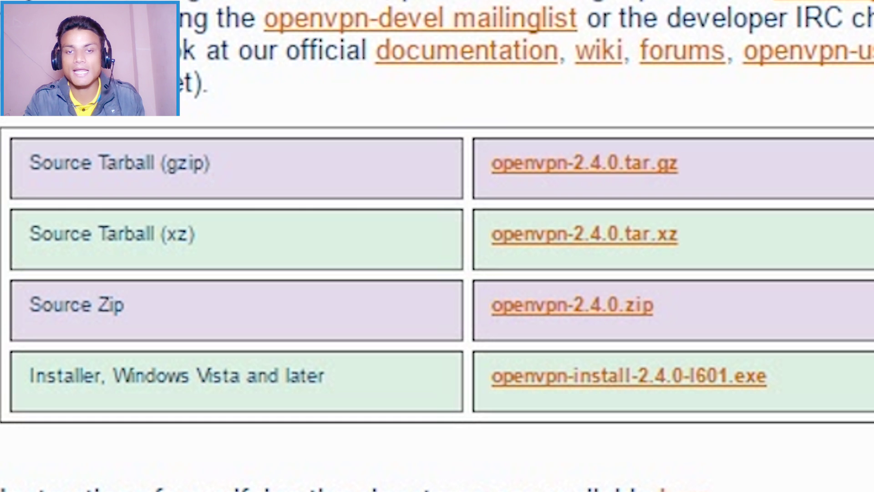
Cancel IDM's duplicate download of openvpn-install-2.4.0-I601.exe, since it is already downloaded.
{"action": "left_click", "coordinate": [616, 376]}
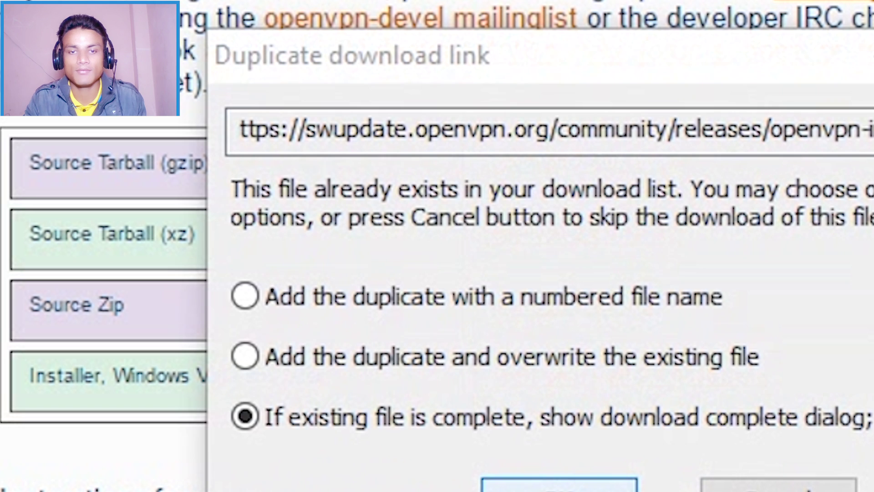
{"action": "left_click_drag", "start_coordinate": [578, 55], "coordinate": [560, 0]}
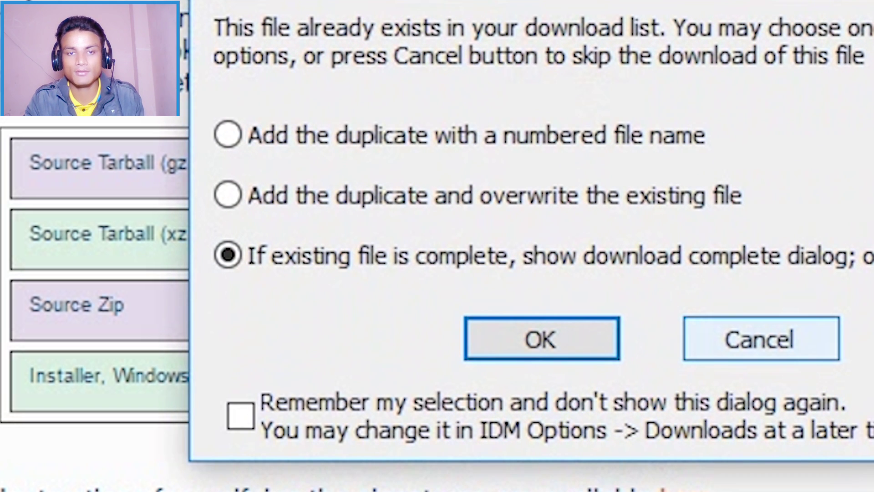
{"action": "left_click", "coordinate": [756, 337]}
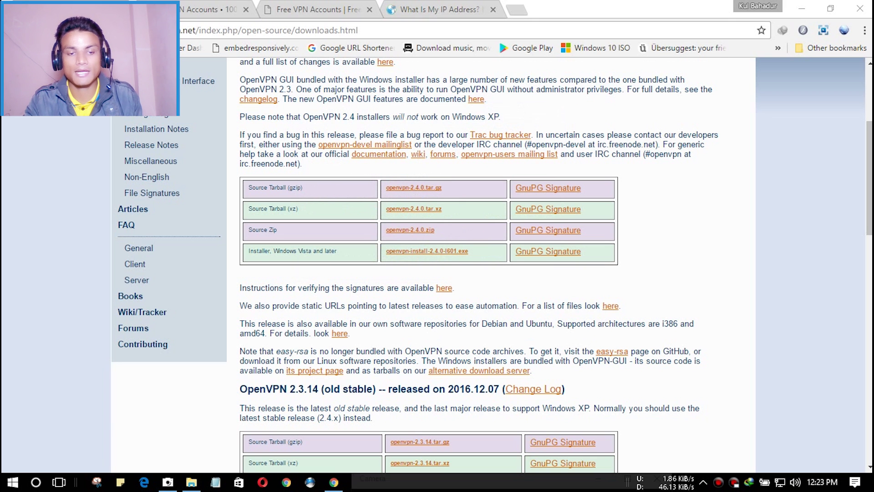
Run openvpn-install-2.4.0-I601.exe as administrator from the Explorer search results for 'open'.
{"action": "left_click", "coordinate": [191, 481]}
{"action": "left_click", "coordinate": [526, 204]}
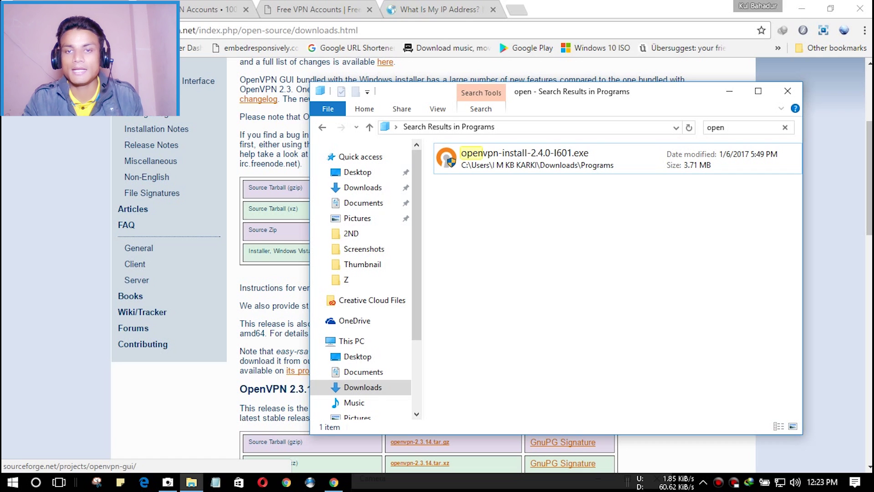
{"action": "left_click", "coordinate": [513, 164]}
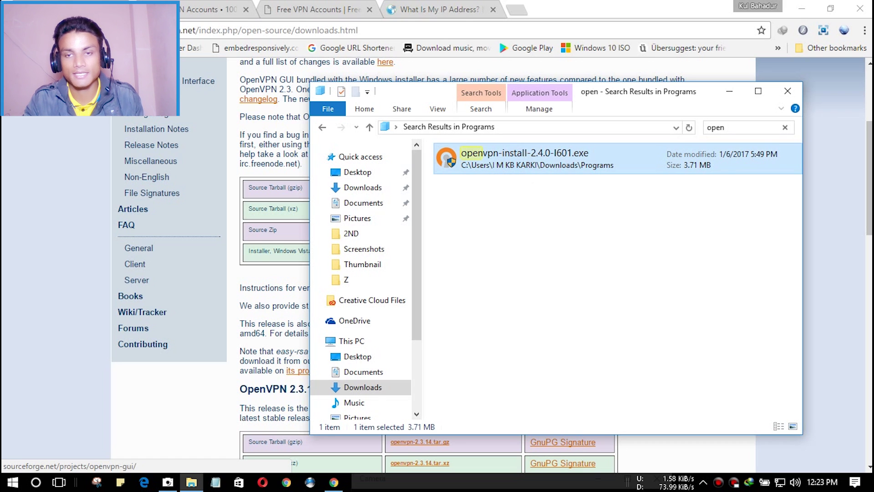
{"action": "right_click", "coordinate": [528, 159]}
{"action": "left_click", "coordinate": [536, 183]}
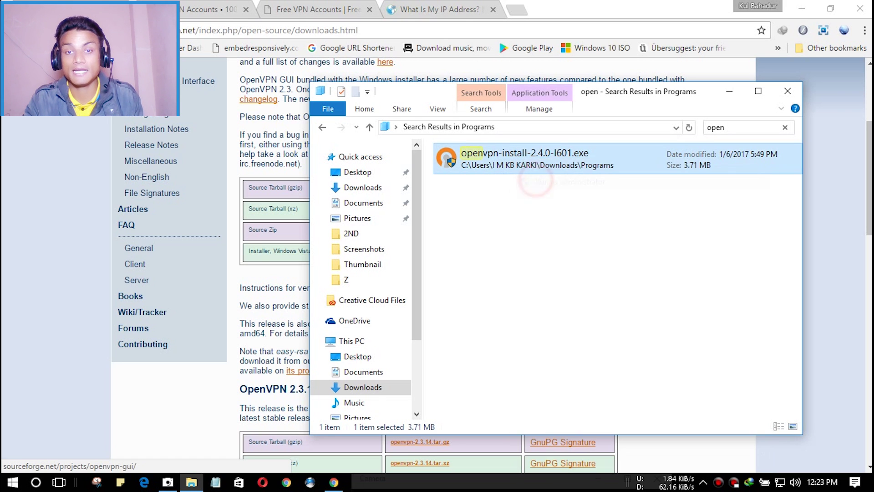
Accept the licence and install OpenVPN 2.4.0 with default components into C:\Program Files\OpenVPN.
{"action": "left_click", "coordinate": [509, 344]}
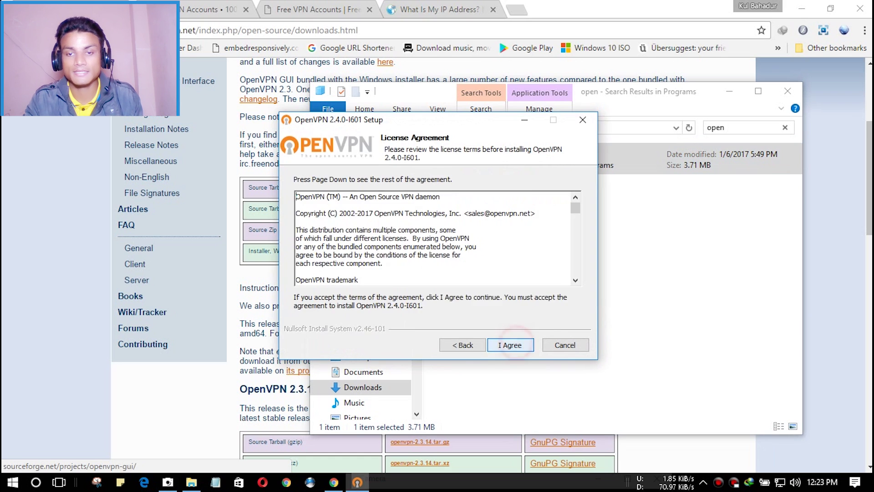
{"action": "left_click", "coordinate": [511, 345]}
{"action": "left_click", "coordinate": [511, 345]}
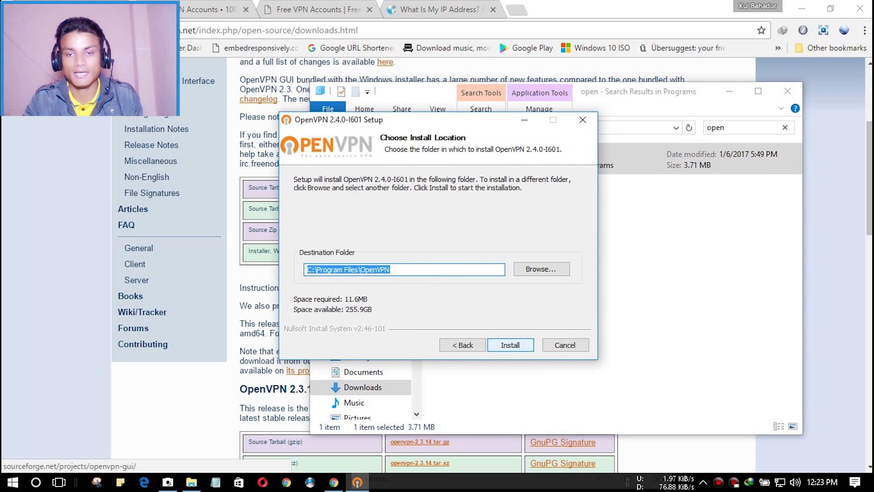
{"action": "left_click", "coordinate": [511, 345]}
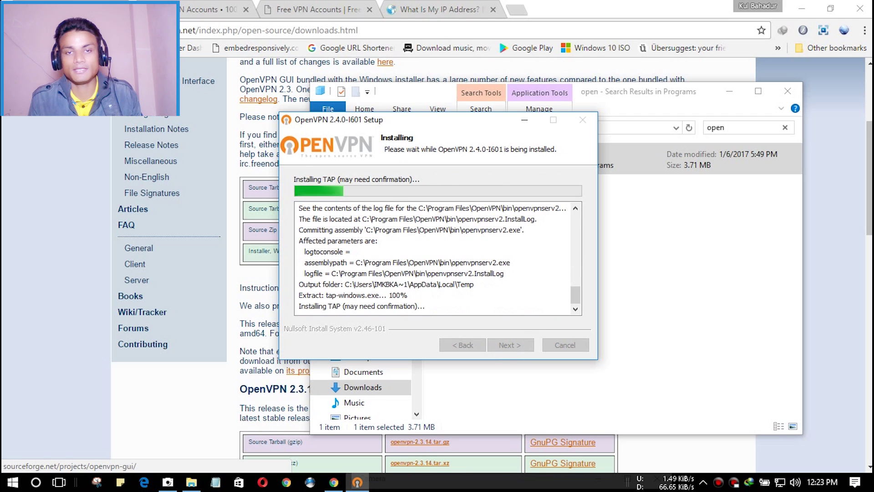
Finish setup with Show Readme unchecked and close the installer search results window.
{"action": "left_click", "coordinate": [510, 345]}
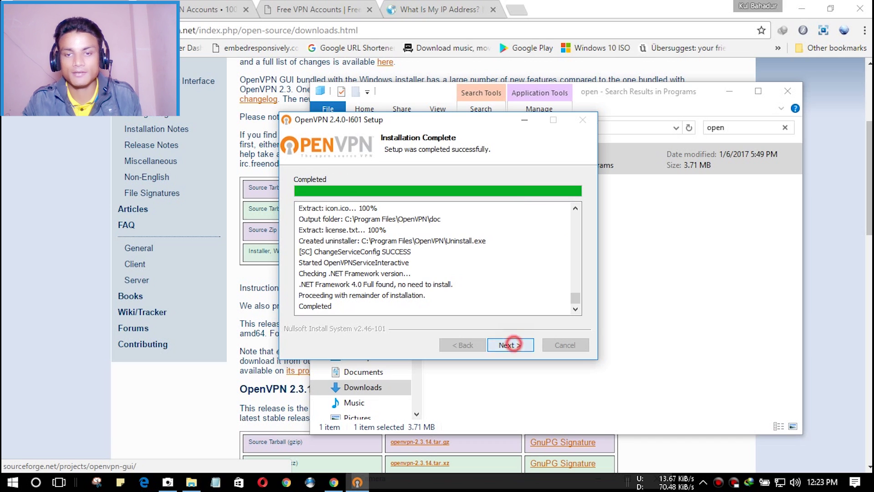
{"action": "left_click", "coordinate": [398, 226]}
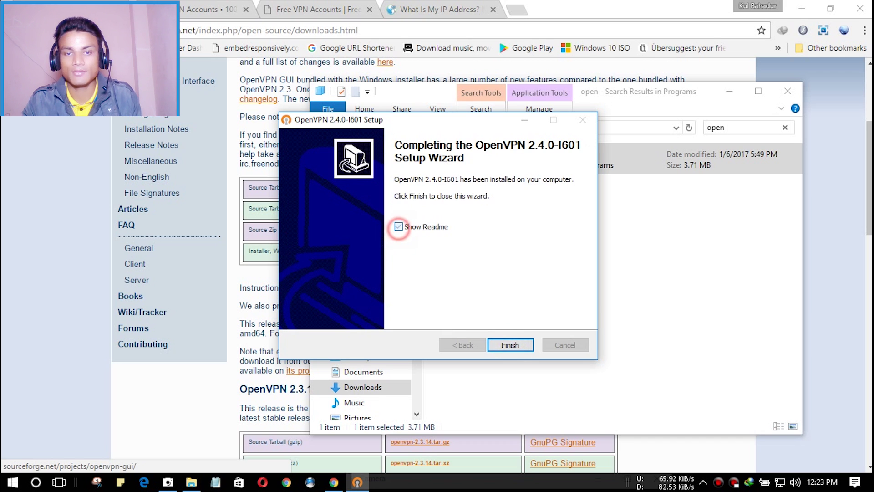
{"action": "left_click", "coordinate": [510, 345]}
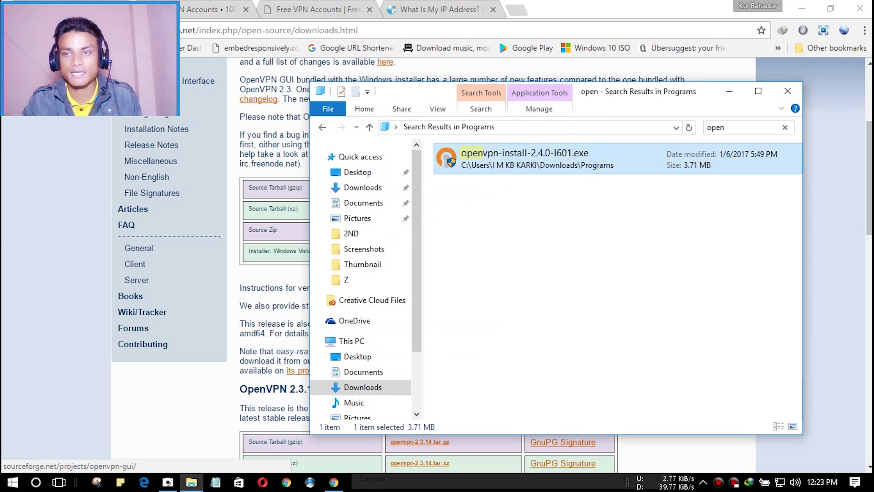
{"action": "left_click", "coordinate": [787, 91]}
Move the OpenVPN GUI desktop shortcut to the centre of the desktop, then return to Chrome.
{"action": "left_click", "coordinate": [799, 6]}
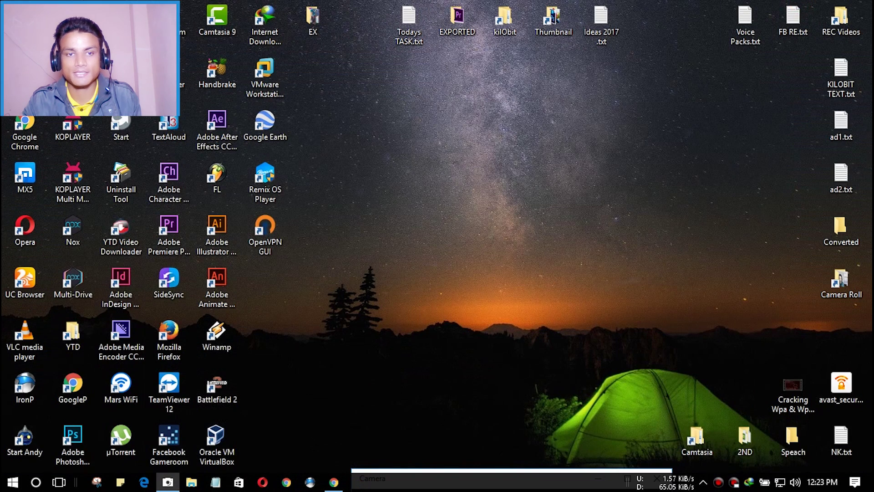
{"action": "left_click_drag", "start_coordinate": [265, 228], "coordinate": [475, 210]}
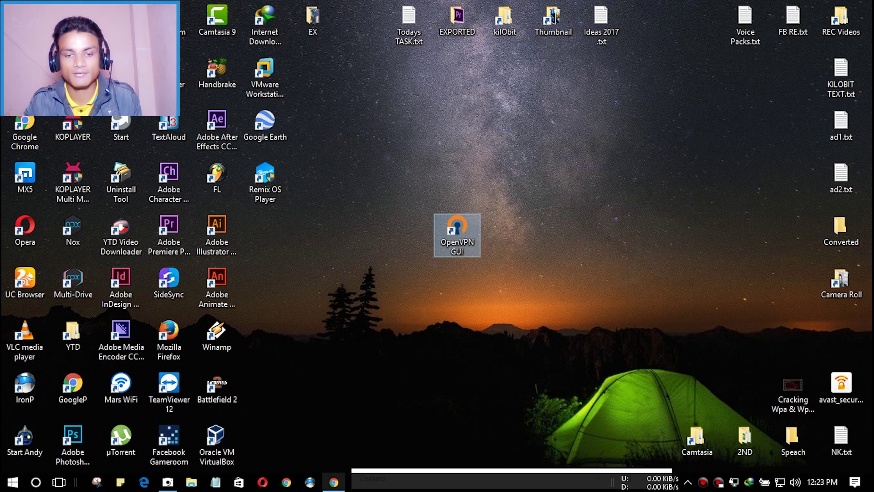
{"action": "key", "text": "alt+Tab"}
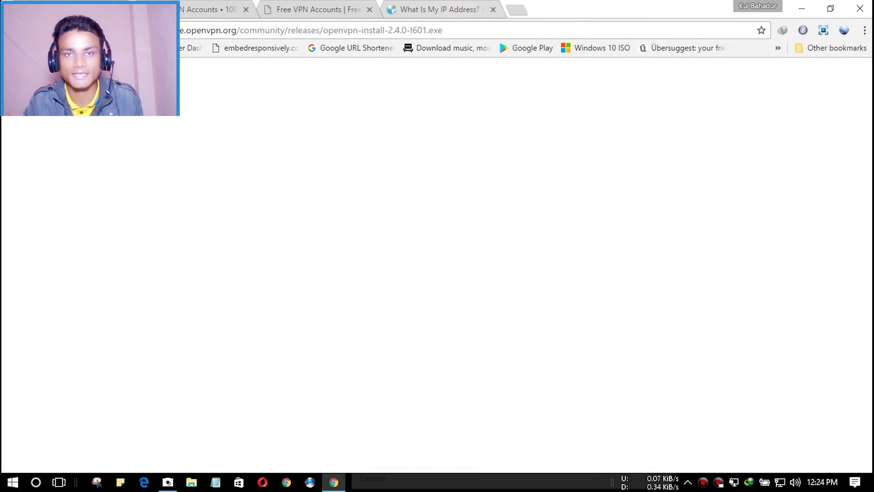
Check the IP lookup page showing Kathmandu, Nepal via Subisu Cablenet, then return to the desktop.
{"action": "left_click", "coordinate": [455, 10]}
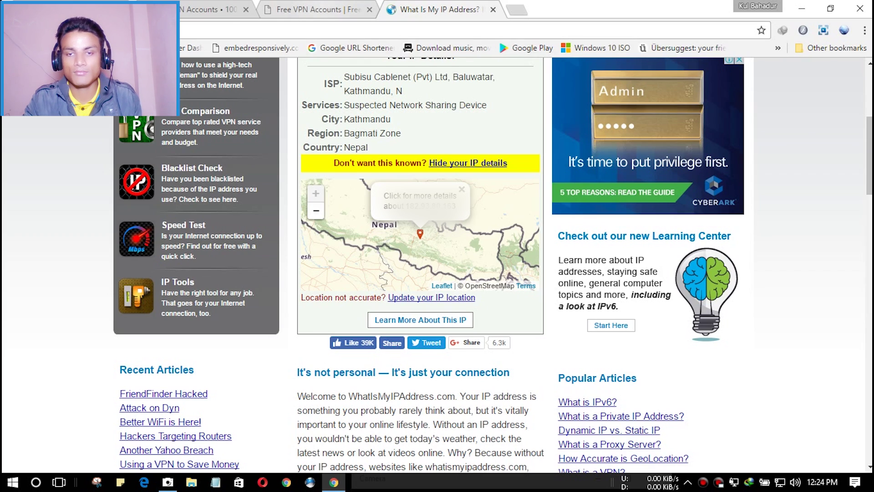
{"action": "key", "text": "ctrl+shift+Tab"}
{"action": "key", "text": "ctrl+shift+Tab"}
{"action": "key", "text": "super+d"}
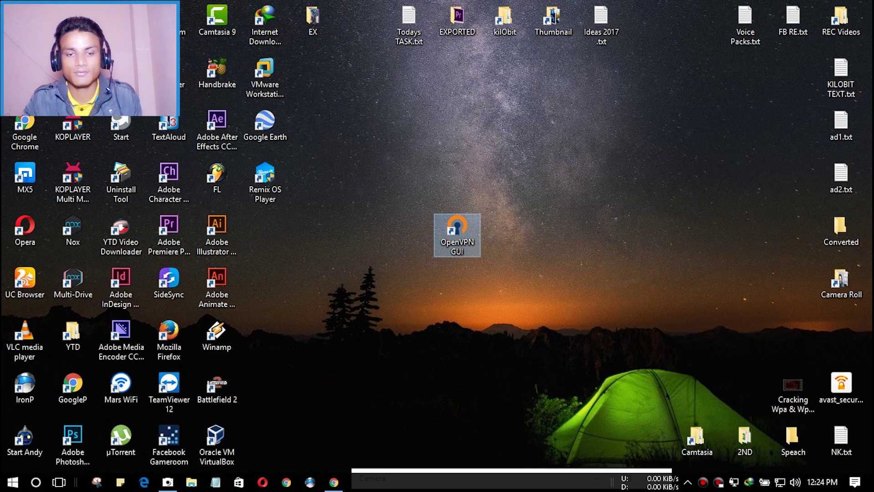
Locate the US1 server on VPNBook and download VPNBook.com-OpenVPN-US1.zip through IDM.
{"action": "key", "text": "super+d"}
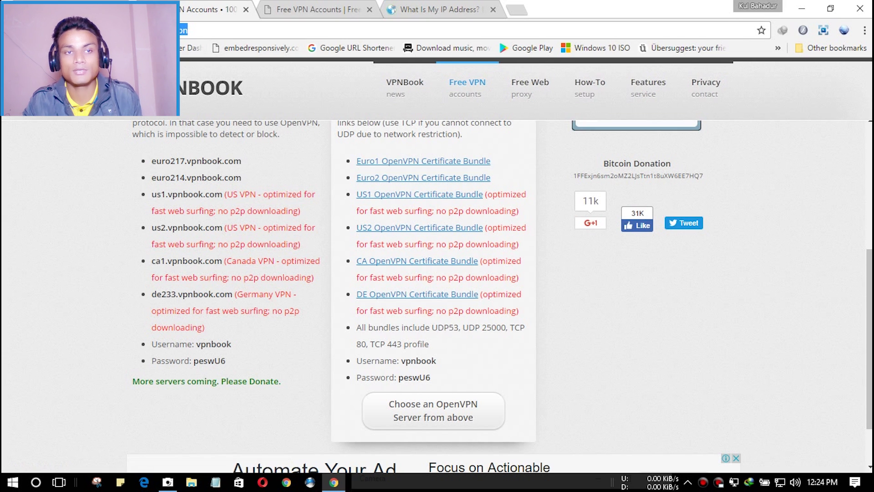
{"action": "scroll", "coordinate": [437, 292], "scroll_direction": "up", "scroll_amount": 1}
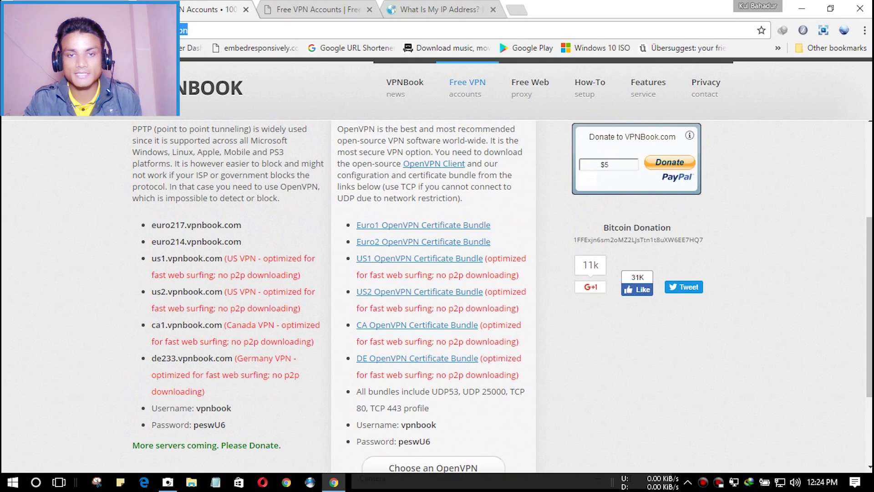
{"action": "scroll", "coordinate": [437, 291], "scroll_direction": "down", "scroll_amount": 1}
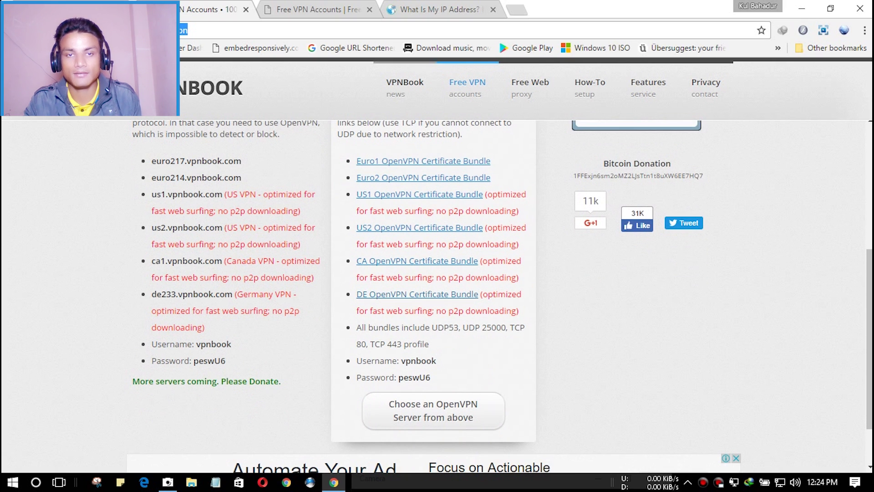
{"action": "key", "text": "ctrl+Tab"}
{"action": "scroll", "coordinate": [437, 291], "scroll_direction": "down", "scroll_amount": 1}
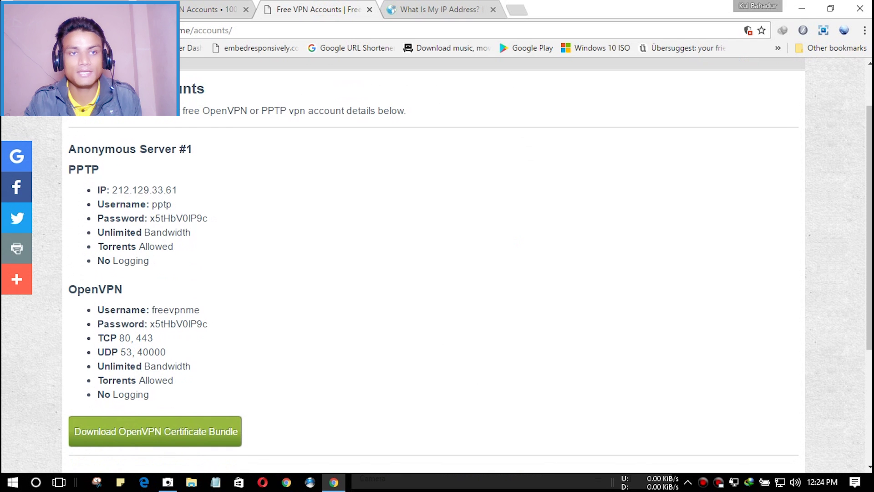
{"action": "key", "text": "ctrl+shift+Tab"}
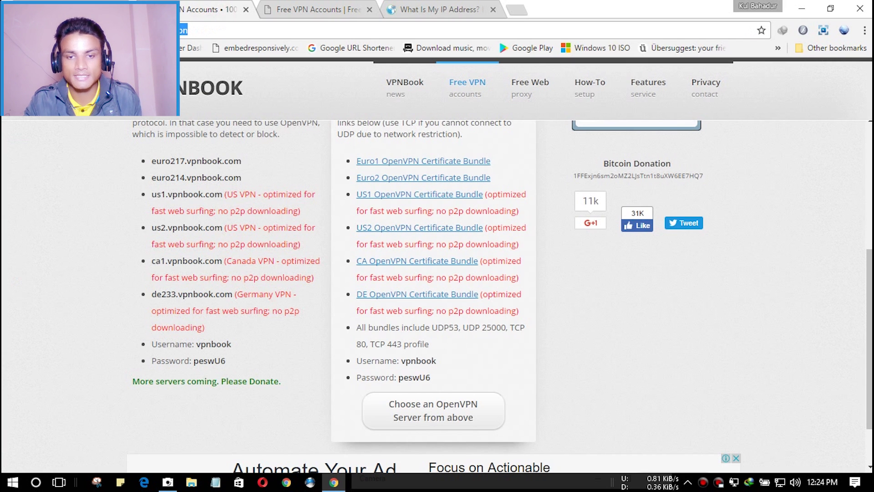
{"action": "scroll", "coordinate": [437, 296], "scroll_direction": "down", "scroll_amount": 1}
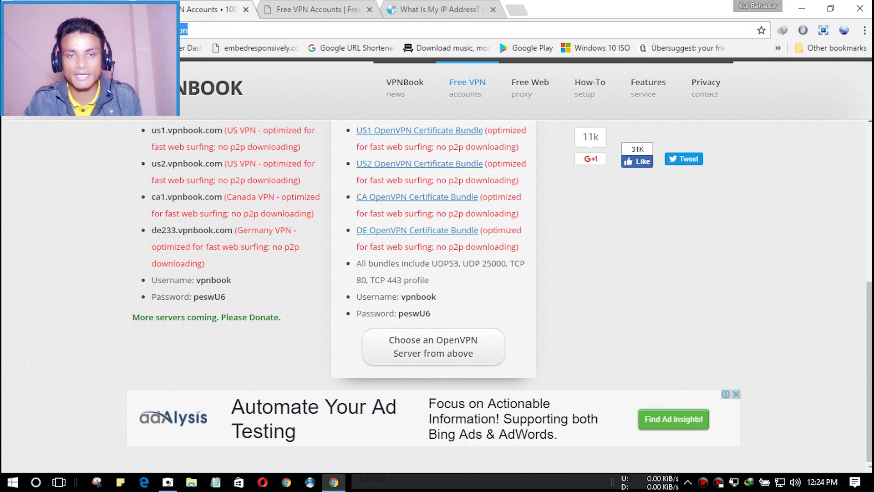
{"action": "scroll", "coordinate": [437, 291], "scroll_direction": "up", "scroll_amount": 1}
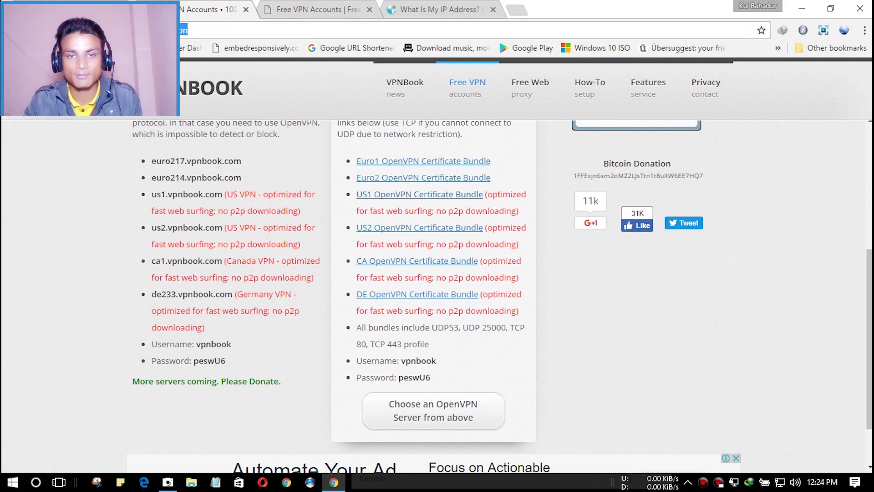
{"action": "left_click", "coordinate": [394, 195]}
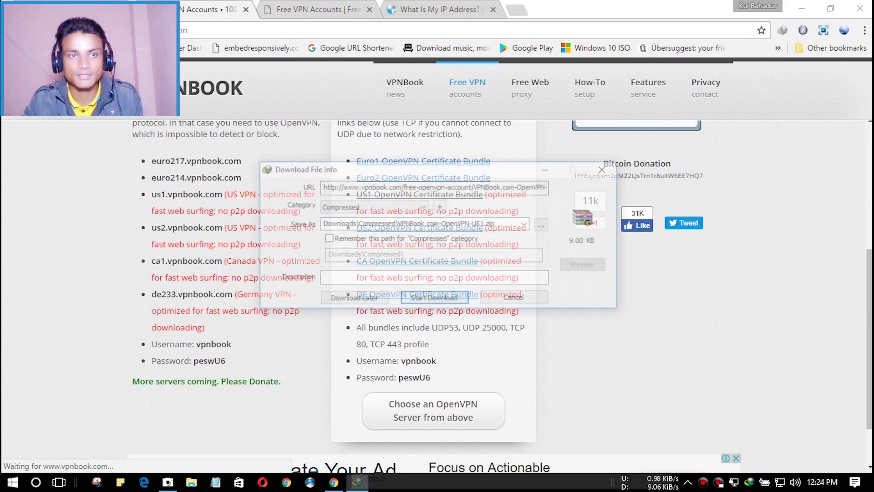
{"action": "left_click", "coordinate": [434, 299]}
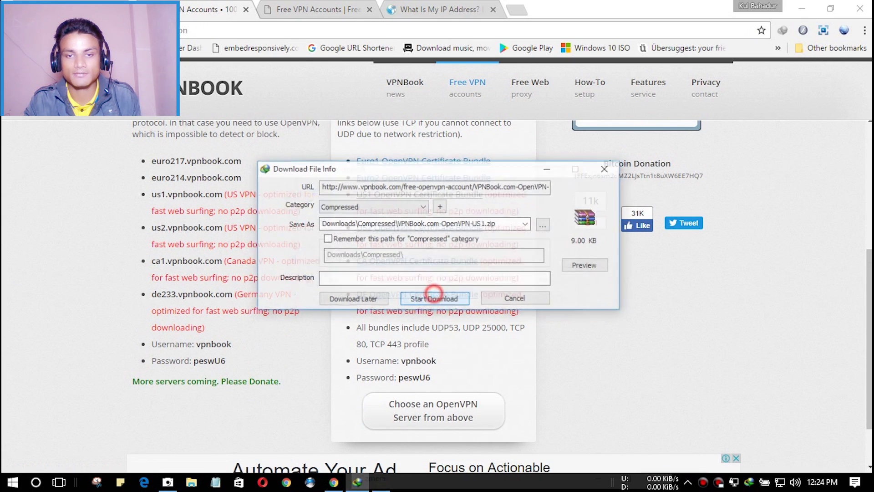
{"action": "key", "text": "super+d"}
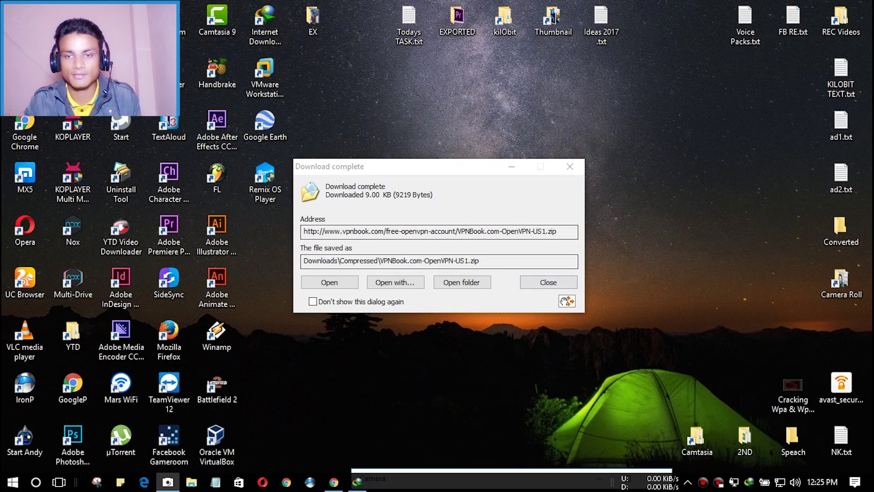
Extract the downloaded VPNBook.com-OpenVPN-US1.zip onto the desktop.
{"action": "left_click_drag", "start_coordinate": [567, 301], "coordinate": [602, 280]}
{"action": "right_click", "coordinate": [602, 278]}
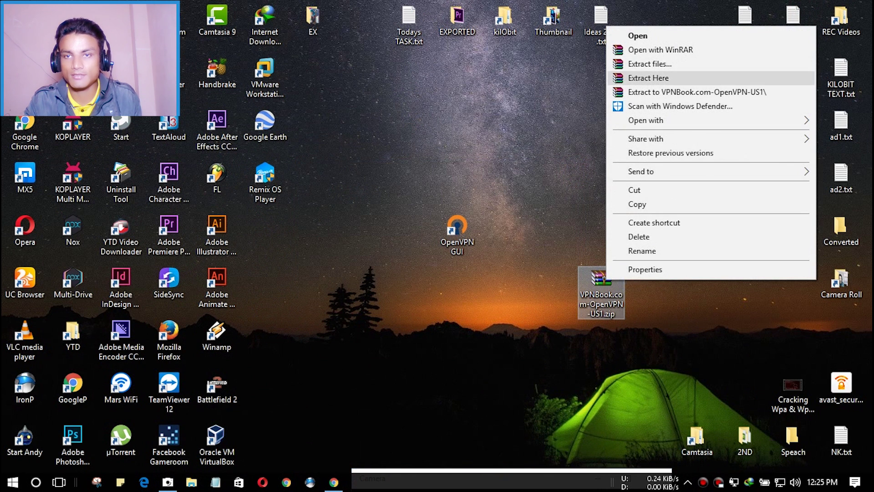
{"action": "left_click", "coordinate": [656, 78]}
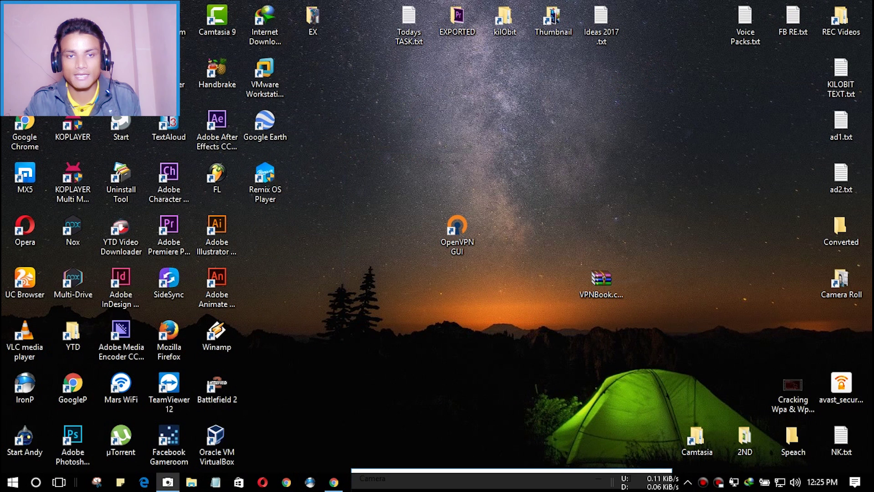
Create a New folder, move the four vpnbook-us1 .ovpn files into it, and check its contents.
{"action": "left_click_drag", "start_coordinate": [314, 215], "coordinate": [242, 404]}
{"action": "right_click", "coordinate": [347, 206]}
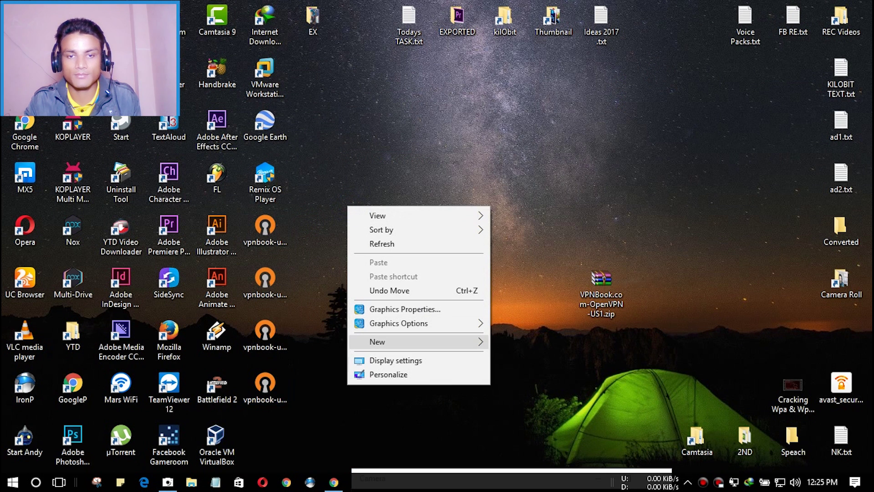
{"action": "mouse_move", "coordinate": [482, 342]}
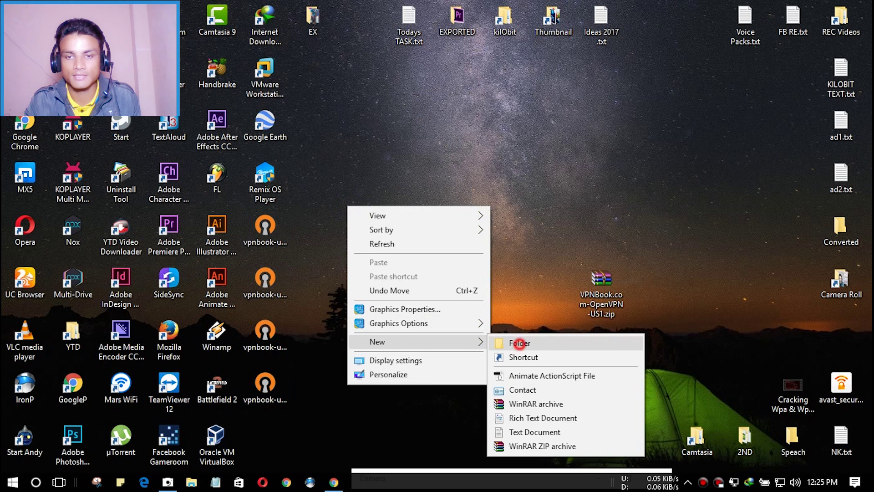
{"action": "left_click", "coordinate": [518, 343]}
{"action": "left_click_drag", "start_coordinate": [297, 214], "coordinate": [242, 404]}
{"action": "left_click_drag", "start_coordinate": [265, 226], "coordinate": [360, 230]}
{"action": "double_click", "coordinate": [359, 227]}
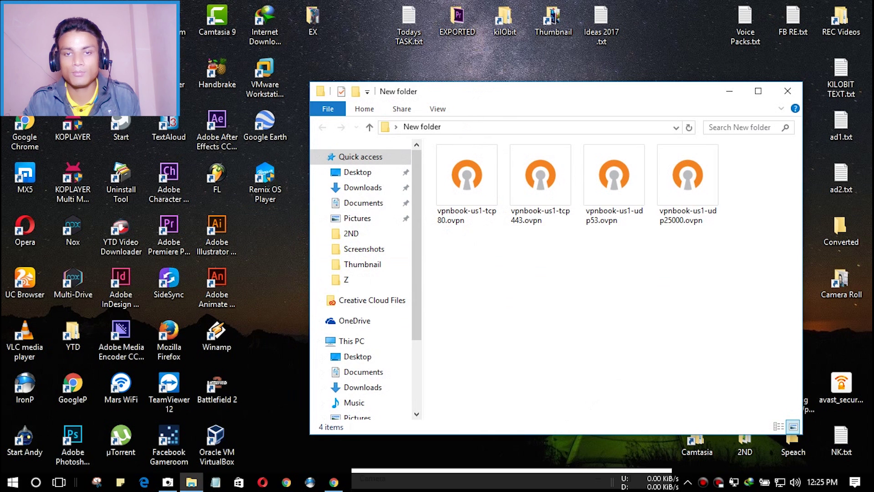
{"action": "left_click_drag", "start_coordinate": [471, 269], "coordinate": [713, 148]}
{"action": "left_click", "coordinate": [674, 280]}
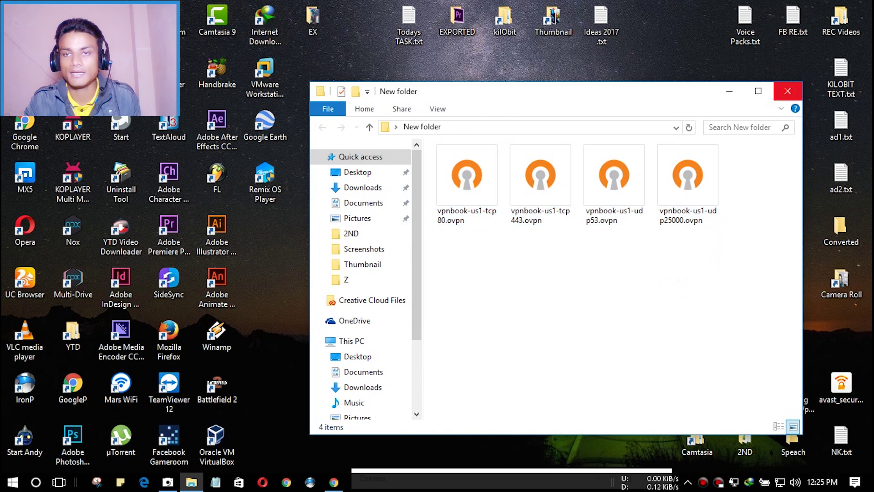
{"action": "left_click", "coordinate": [787, 90]}
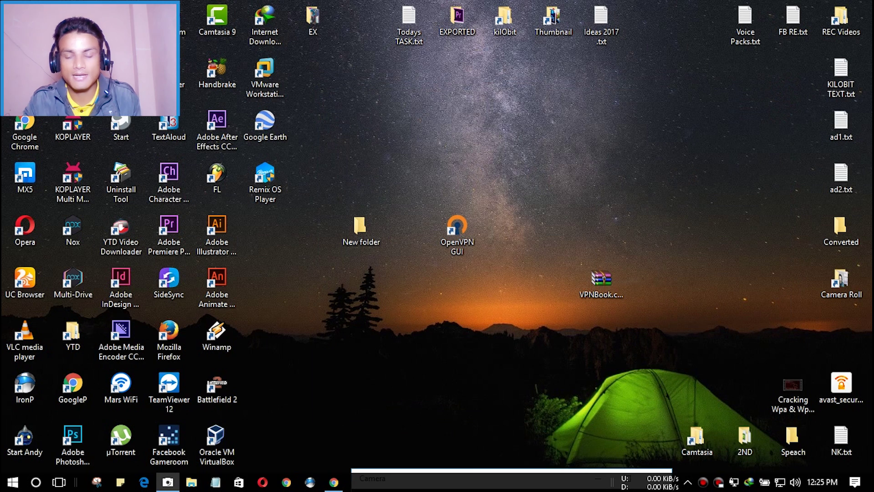
Choose Import file from the OpenVPN GUI tray icon menu.
{"action": "left_click", "coordinate": [334, 482]}
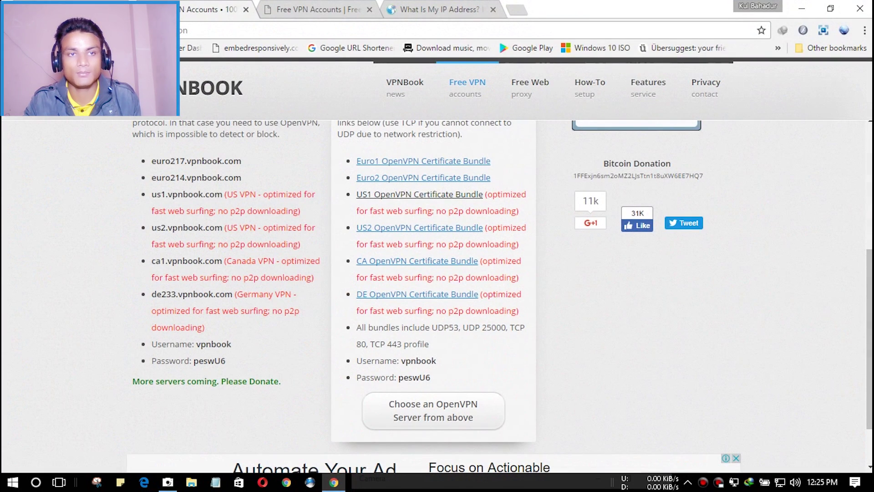
{"action": "left_click", "coordinate": [802, 8]}
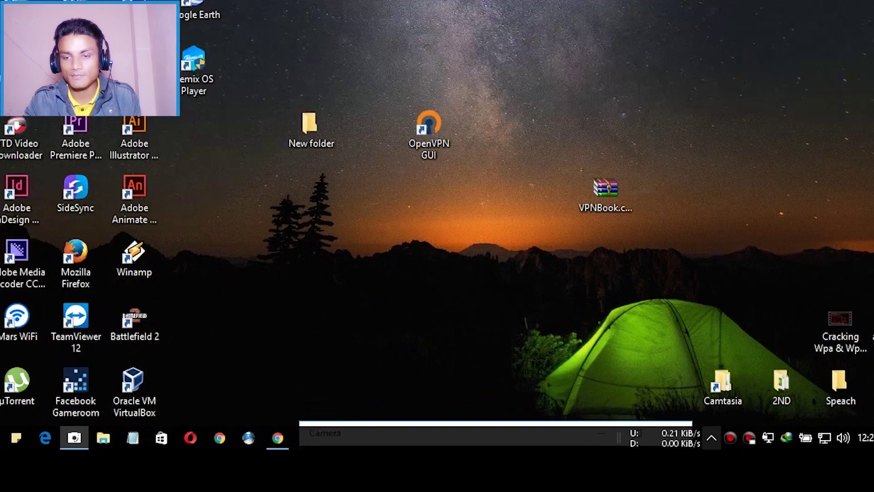
{"action": "left_click", "coordinate": [688, 482]}
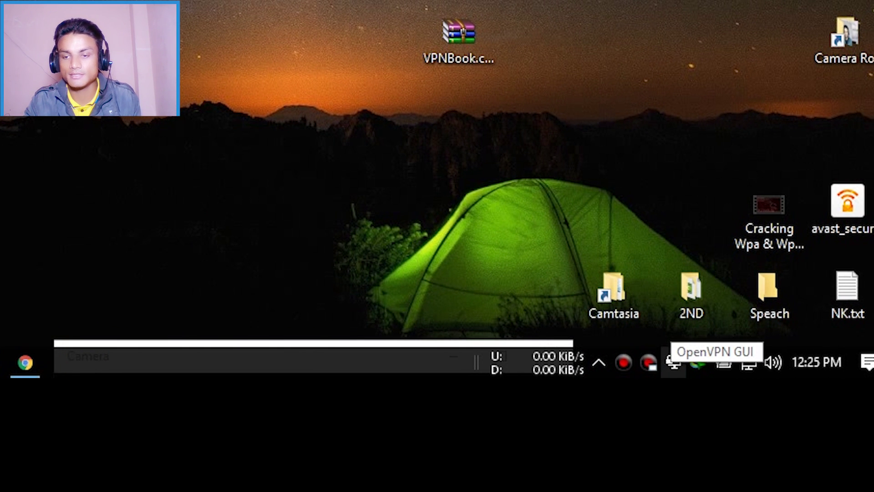
{"action": "right_click", "coordinate": [673, 360]}
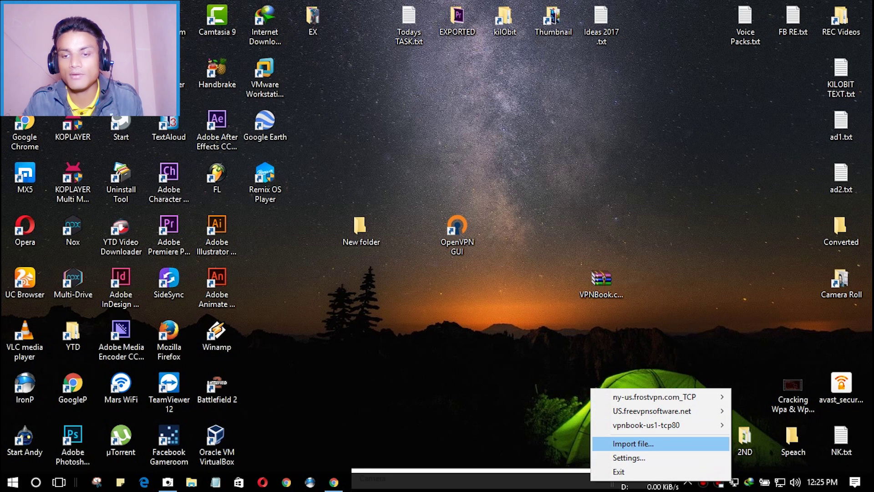
{"action": "left_click", "coordinate": [633, 443]}
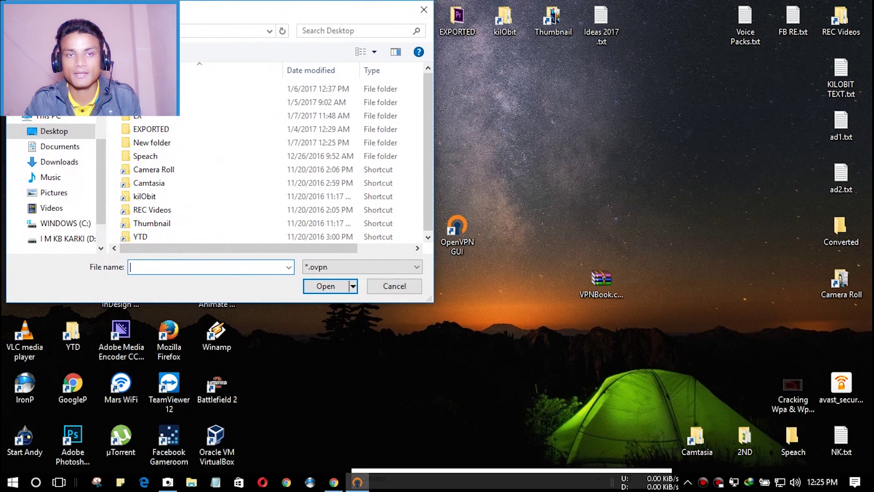
Import vpnbook-us1-tcp80.ovpn from Desktop\New folder and dismiss the 'already exists' notice.
{"action": "left_click_drag", "start_coordinate": [250, 14], "coordinate": [527, 42]}
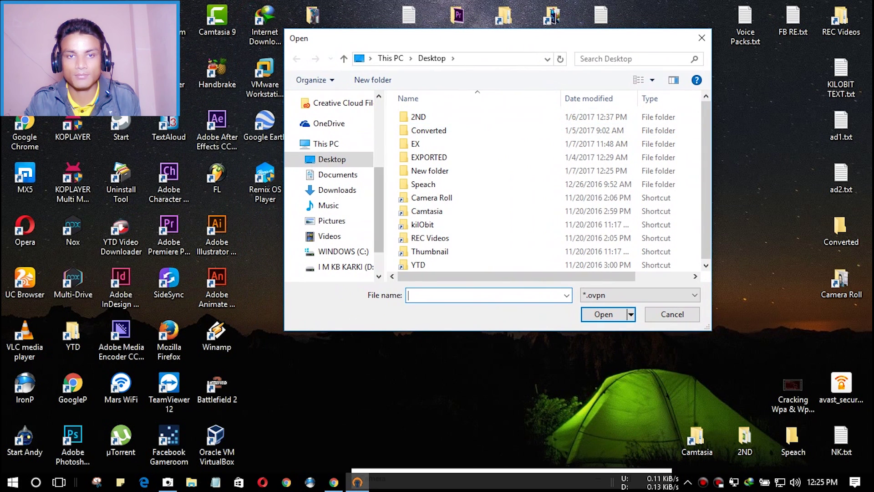
{"action": "scroll", "coordinate": [377, 189], "scroll_direction": "down", "scroll_amount": 1}
{"action": "left_click", "coordinate": [348, 120]}
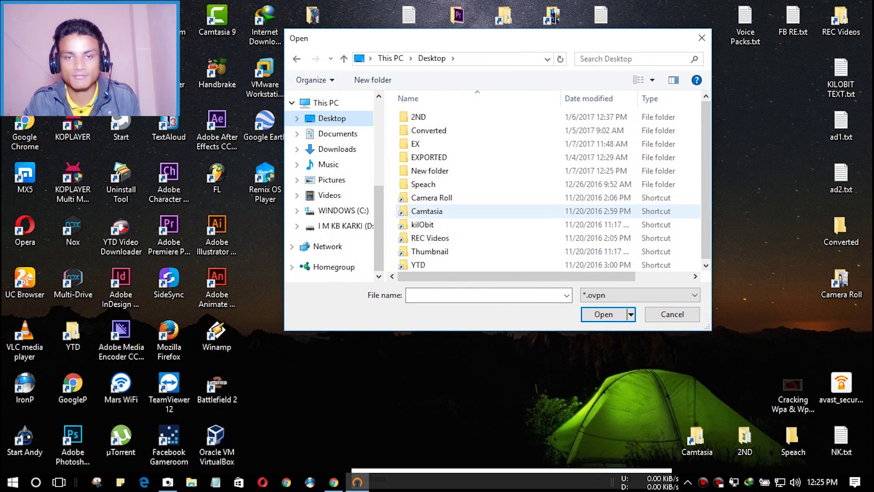
{"action": "left_click", "coordinate": [454, 167]}
{"action": "double_click", "coordinate": [455, 165]}
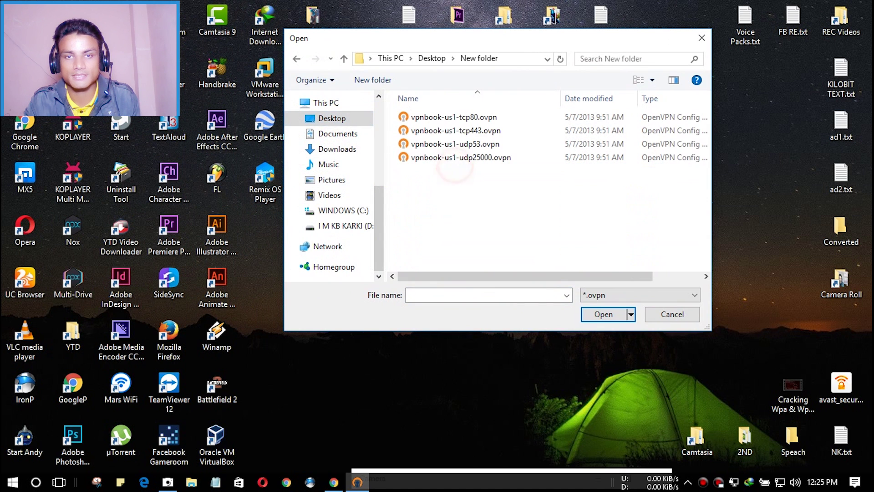
{"action": "left_click", "coordinate": [455, 117]}
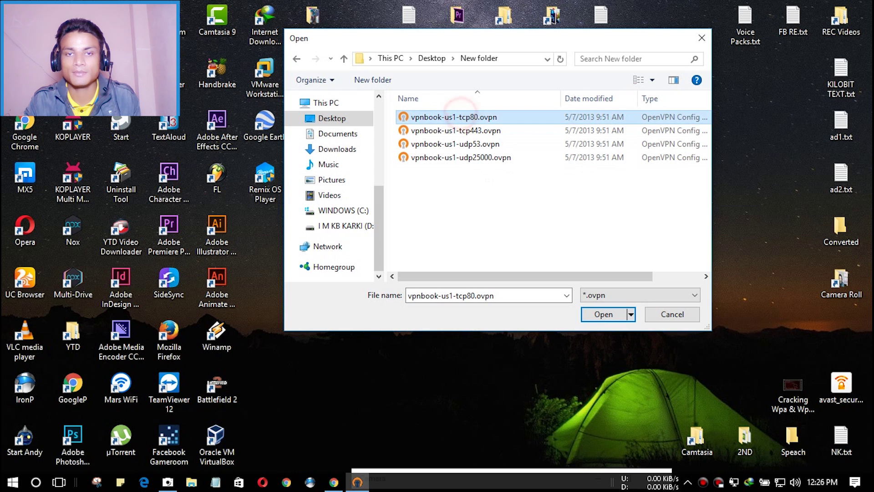
{"action": "left_click", "coordinate": [604, 314]}
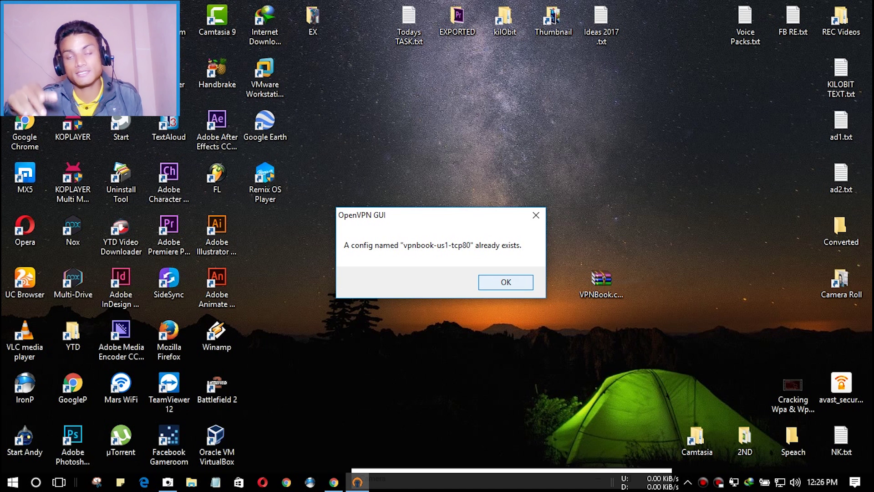
{"action": "left_click", "coordinate": [505, 282]}
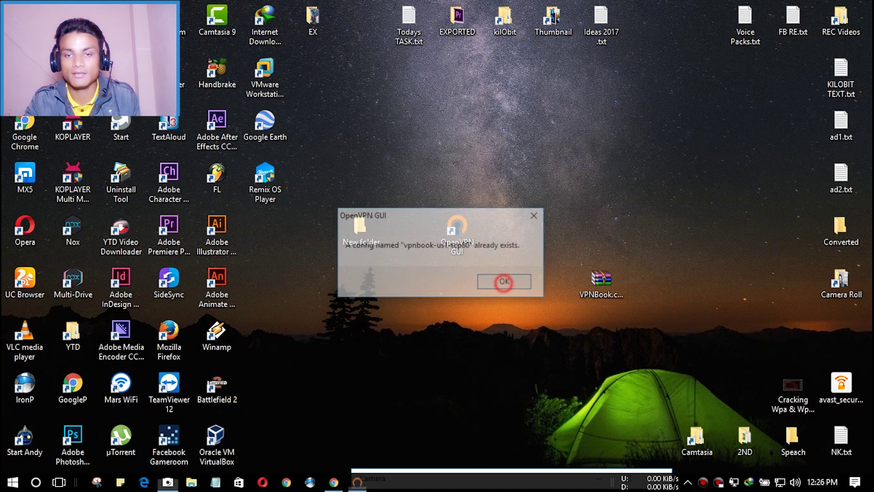
Start connecting with the vpnbook-us1-tcp80 profile from the OpenVPN tray menu.
{"action": "right_click", "coordinate": [733, 482]}
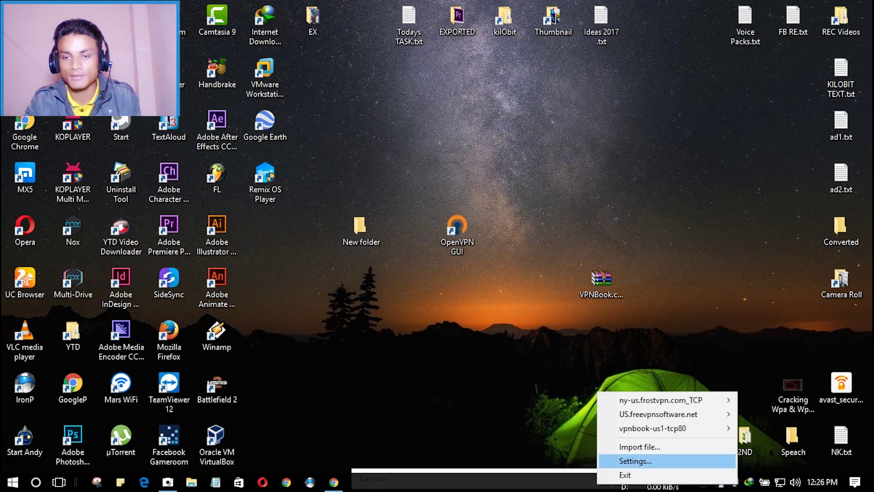
{"action": "mouse_move", "coordinate": [674, 400]}
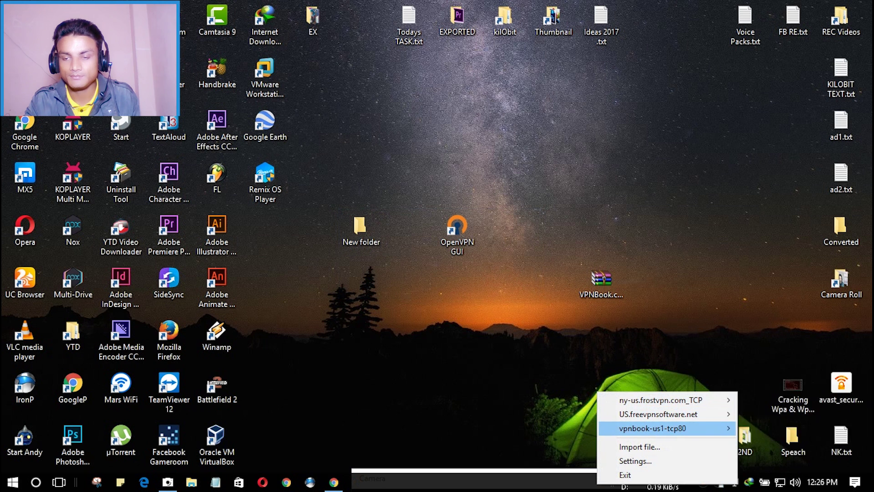
{"action": "mouse_move", "coordinate": [652, 428]}
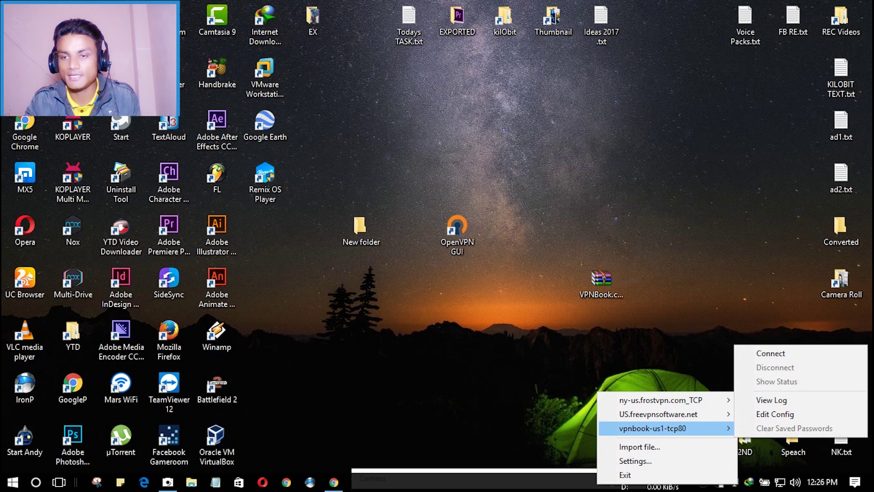
{"action": "left_click", "coordinate": [782, 353]}
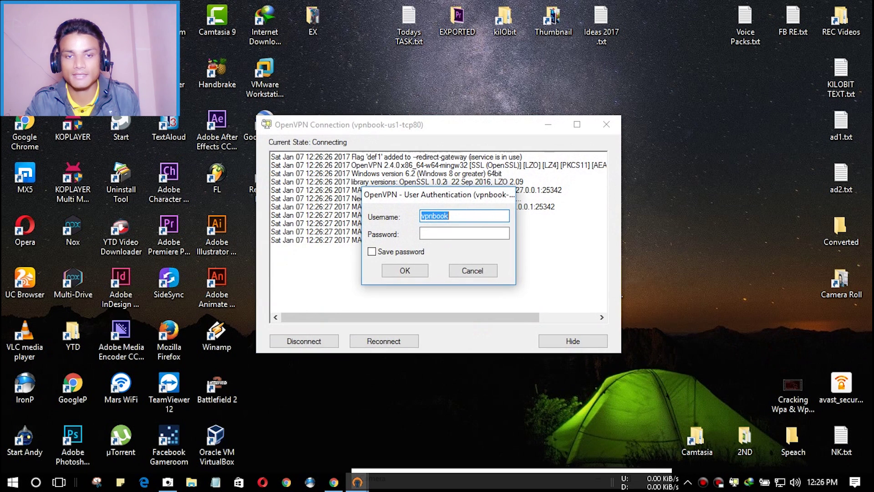
{"action": "left_click", "coordinate": [464, 231]}
Copy the VPNBook account password from the credentials page in Chrome.
{"action": "key", "text": "alt+Tab"}
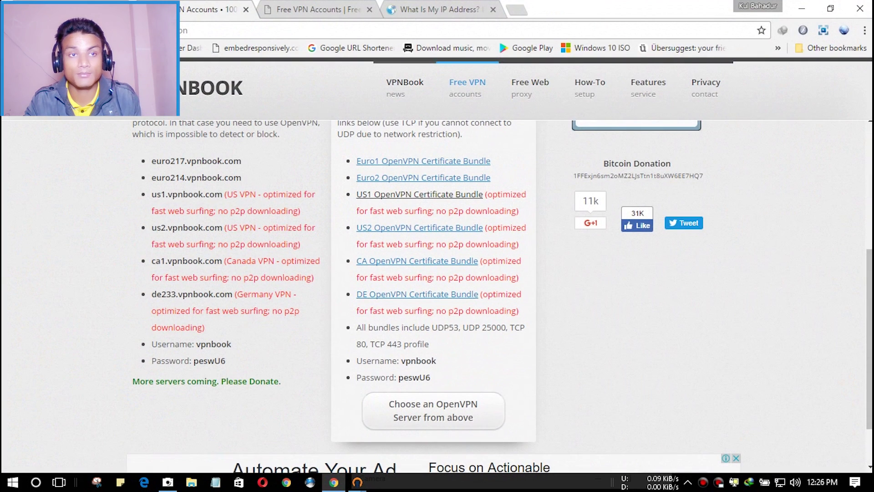
{"action": "scroll", "coordinate": [437, 274], "scroll_direction": "down", "scroll_amount": 1}
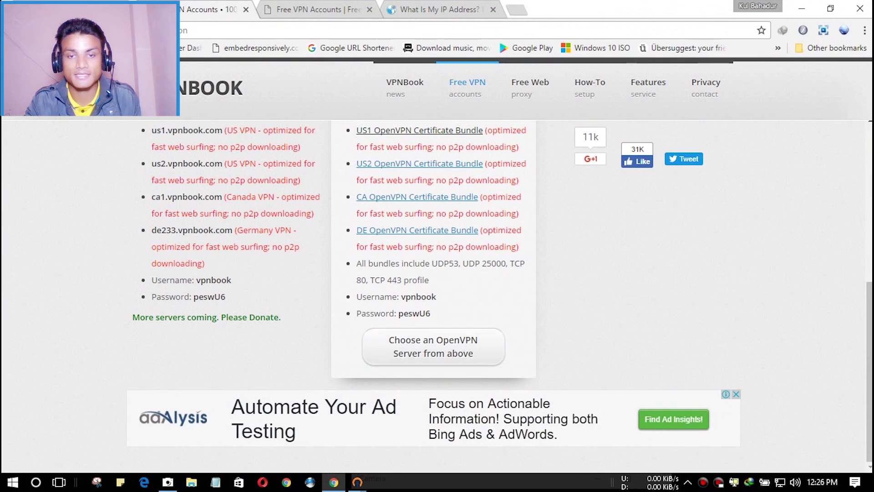
{"action": "double_click", "coordinate": [417, 297]}
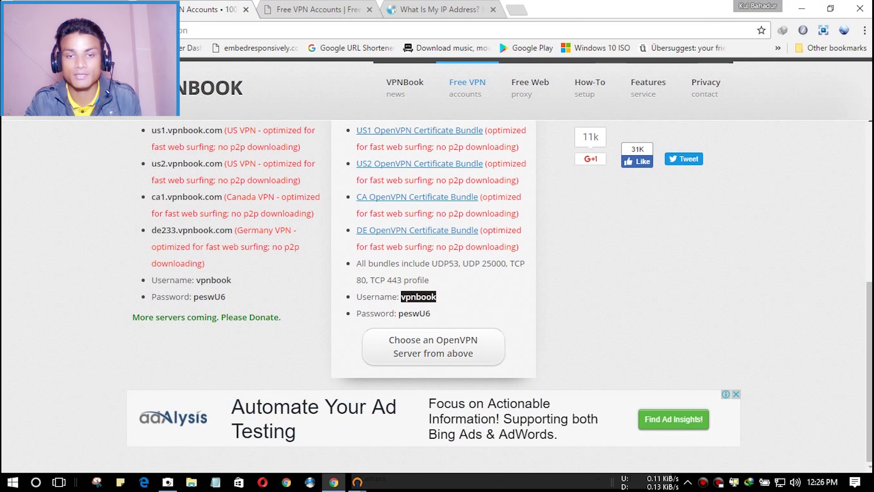
{"action": "left_click_drag", "start_coordinate": [400, 313], "coordinate": [430, 313]}
{"action": "right_click", "coordinate": [417, 315]}
{"action": "left_click", "coordinate": [451, 322]}
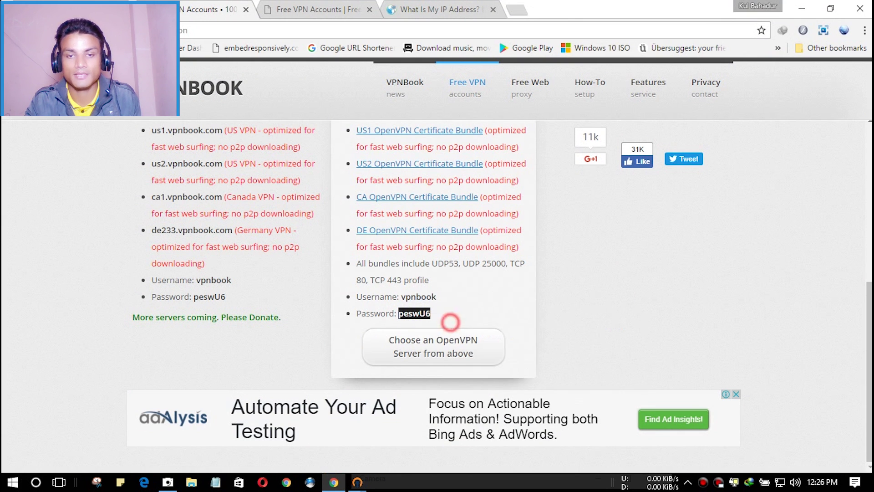
Paste the password into the OpenVPN login prompt, enable Save password, and submit.
{"action": "mouse_move", "coordinate": [358, 482]}
{"action": "left_click", "coordinate": [405, 428]}
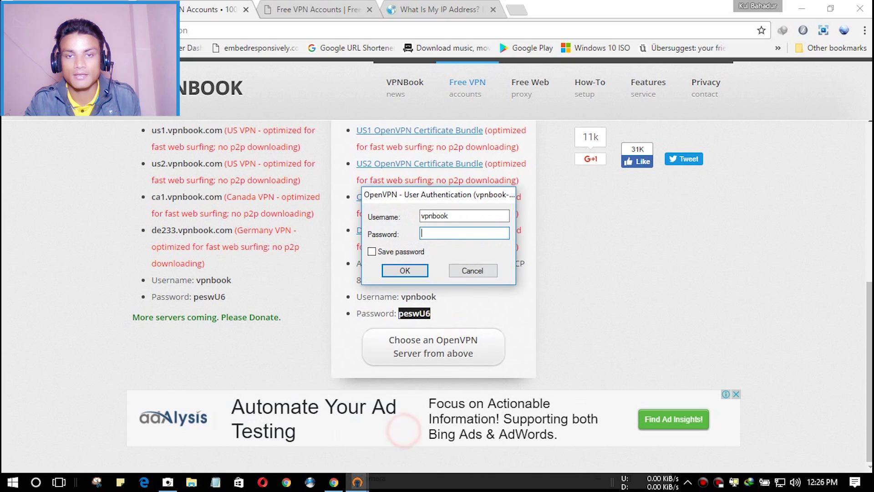
{"action": "key", "text": "shift+Tab"}
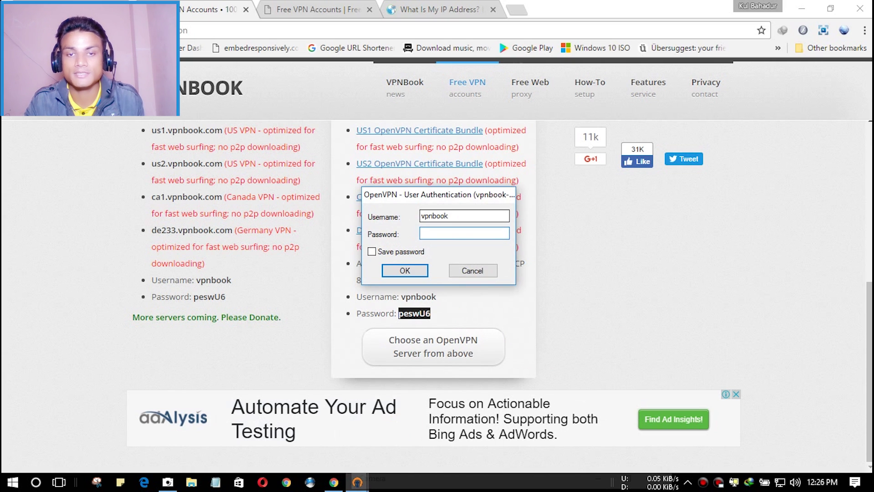
{"action": "key", "text": "End"}
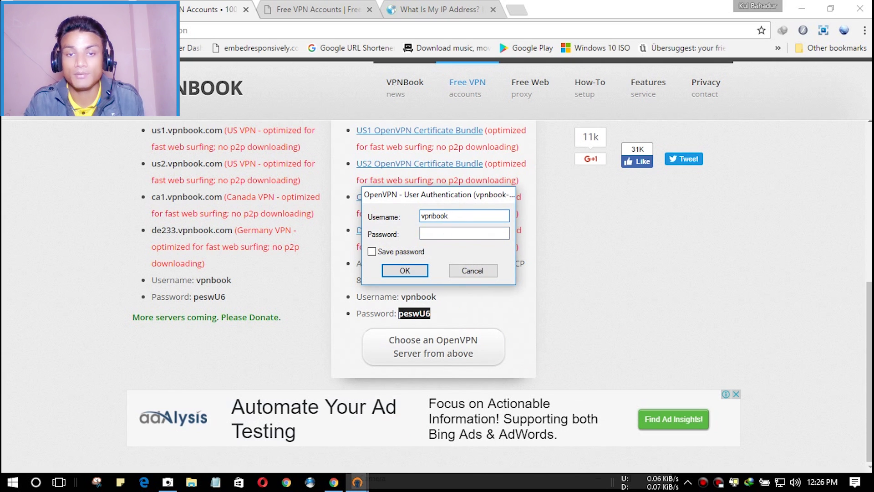
{"action": "key", "text": "Tab"}
{"action": "key", "text": "ctrl+v"}
{"action": "left_click", "coordinate": [371, 251]}
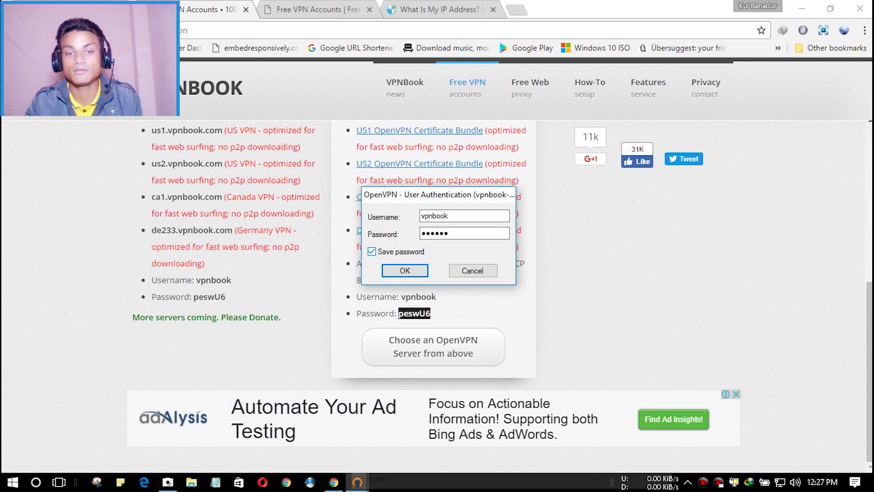
{"action": "left_click", "coordinate": [401, 270]}
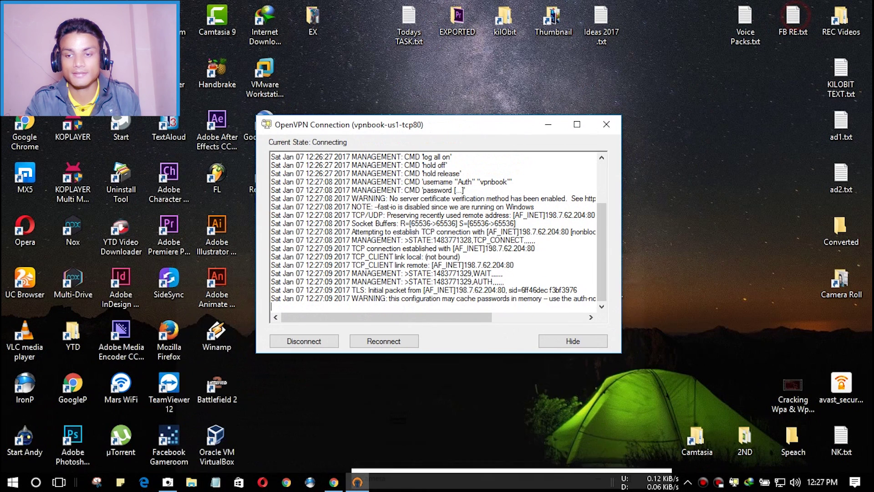
Minimize Chrome and check the vpnbook-us1-tcp80 connection status from the OpenVPN tray icon.
{"action": "left_click", "coordinate": [802, 8]}
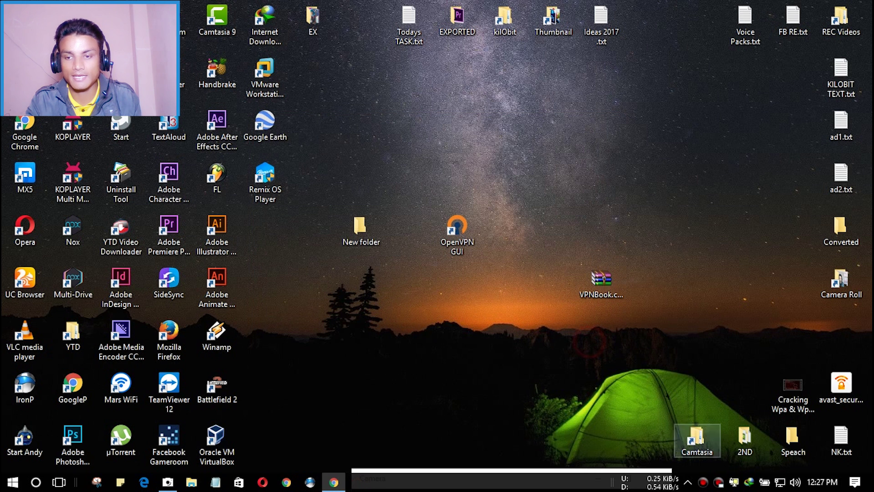
{"action": "right_click", "coordinate": [734, 481]}
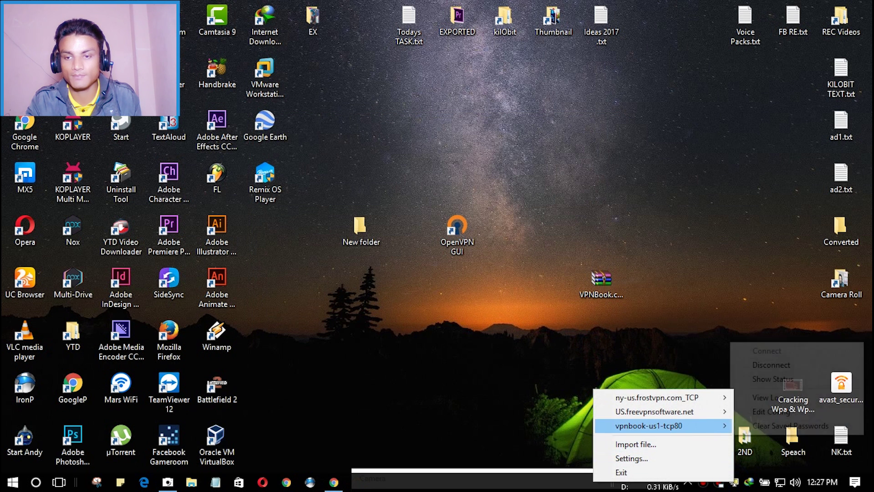
{"action": "left_click", "coordinate": [672, 335]}
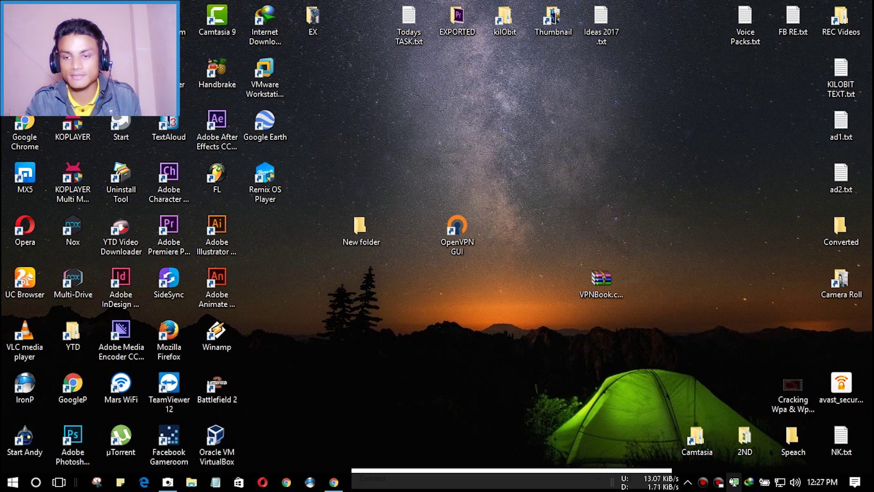
{"action": "mouse_move", "coordinate": [734, 481]}
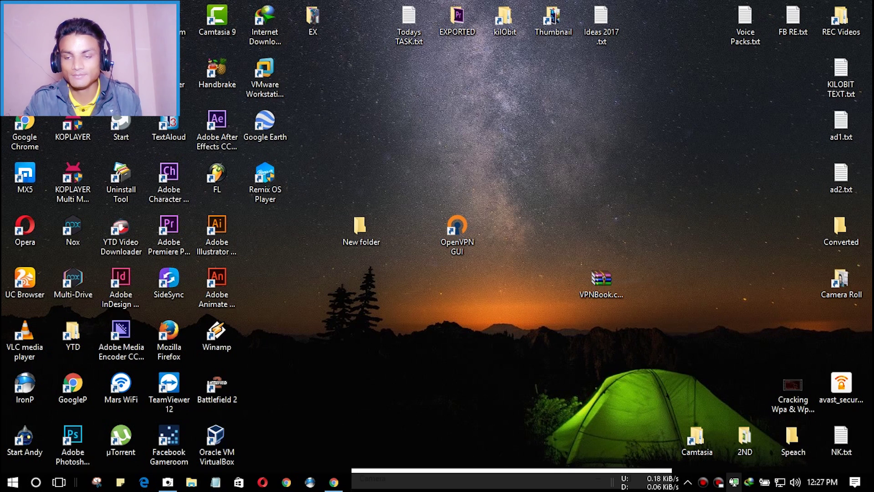
Reload the What Is My IP Address page and highlight its Leaseweb USA, Philippines proxy details.
{"action": "left_click", "coordinate": [333, 482]}
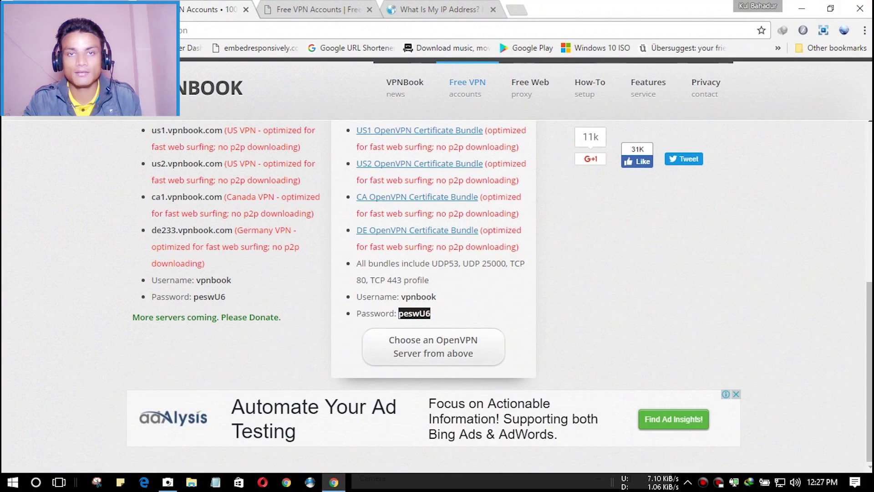
{"action": "left_click", "coordinate": [439, 9]}
{"action": "key", "text": "F5"}
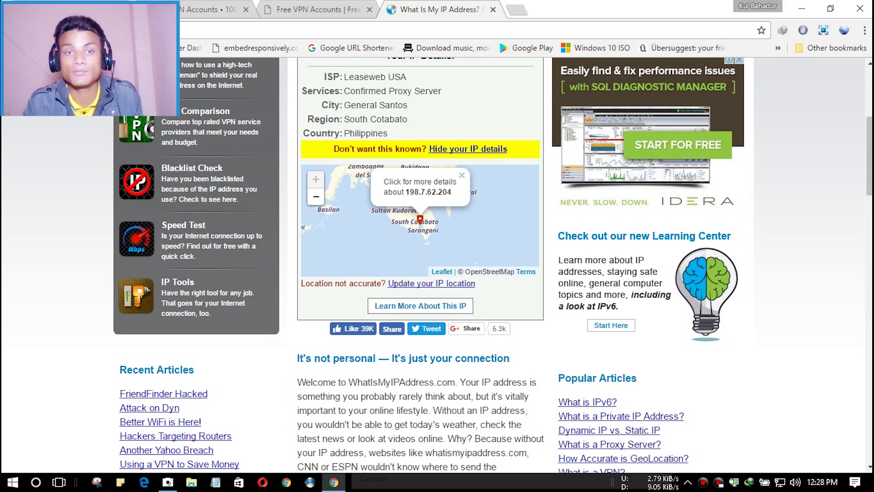
{"action": "left_click_drag", "start_coordinate": [407, 77], "coordinate": [387, 132]}
{"action": "left_click", "coordinate": [345, 77]}
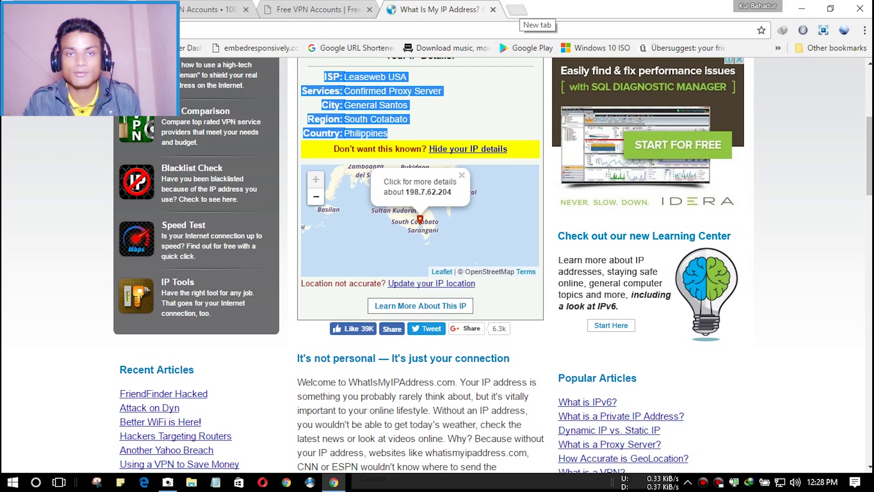
Return Chrome to the VPNBook servers tab.
{"action": "left_click", "coordinate": [517, 10]}
{"action": "left_click", "coordinate": [585, 9]}
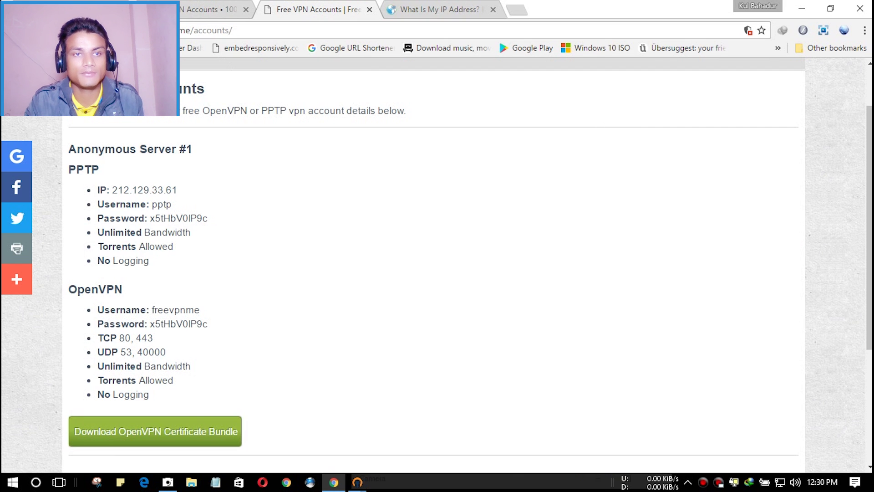
{"action": "left_click", "coordinate": [205, 9]}
{"action": "left_click", "coordinate": [319, 9]}
{"action": "left_click", "coordinate": [200, 9]}
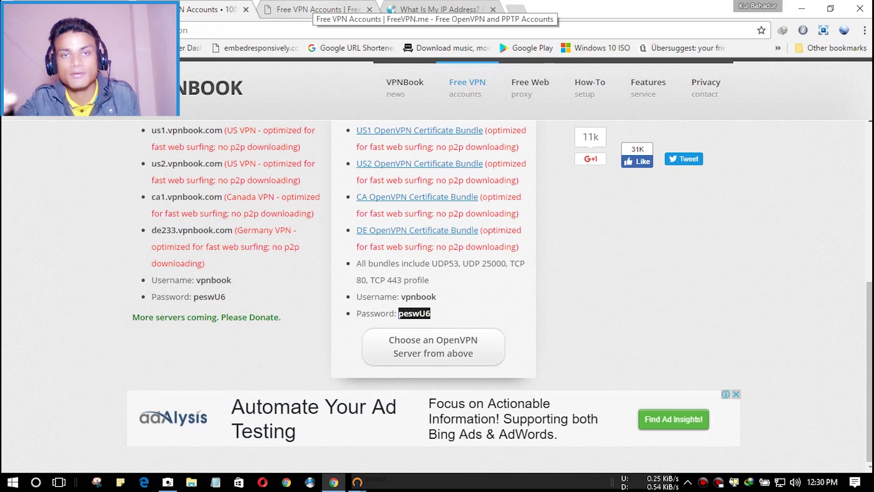